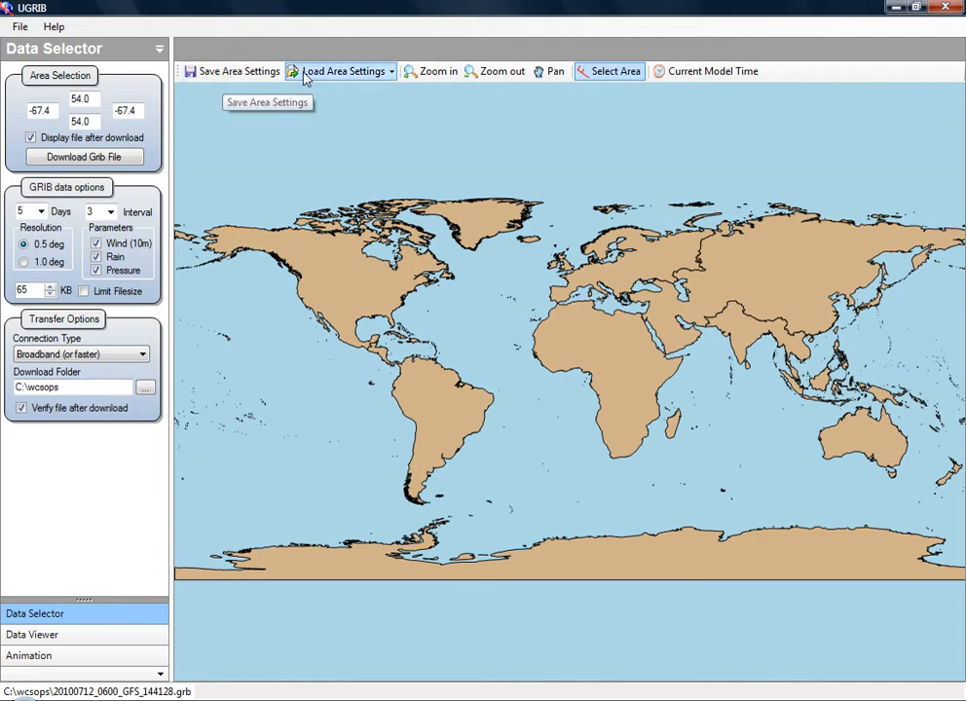
Step: Select a forecast area over southern Britain and the English Channel, about latitude 46.4 to 53.3 and longitude -12.0 to 5.9
click(606, 78)
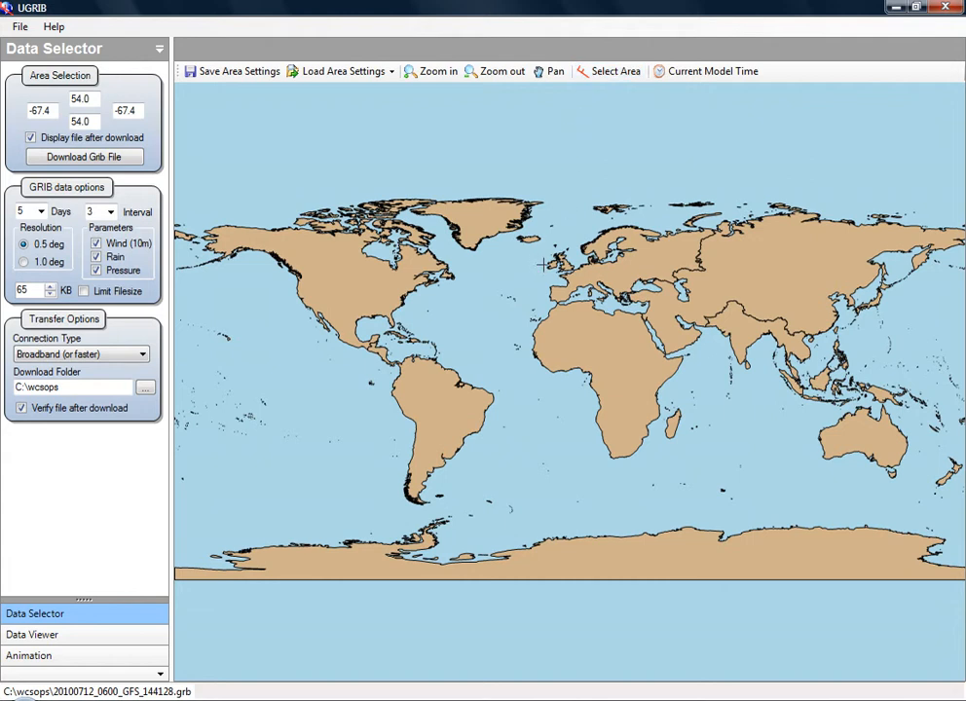
drag(542, 264, 584, 280)
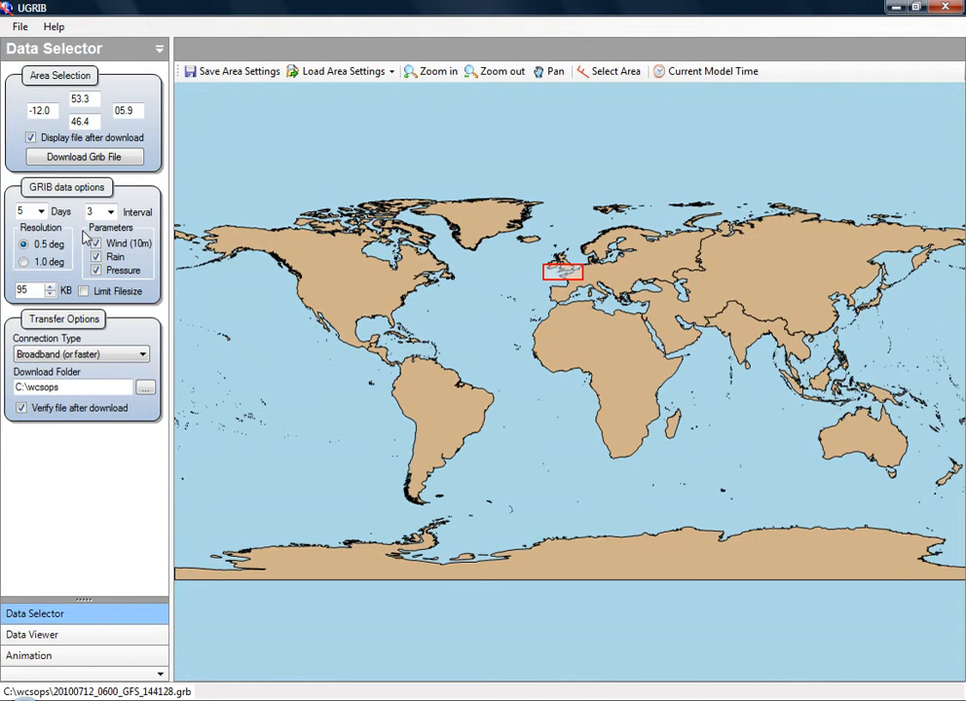
Step: Set the GRIB data to 1 day at an interval of 3 and download the file for the selected area
click(38, 211)
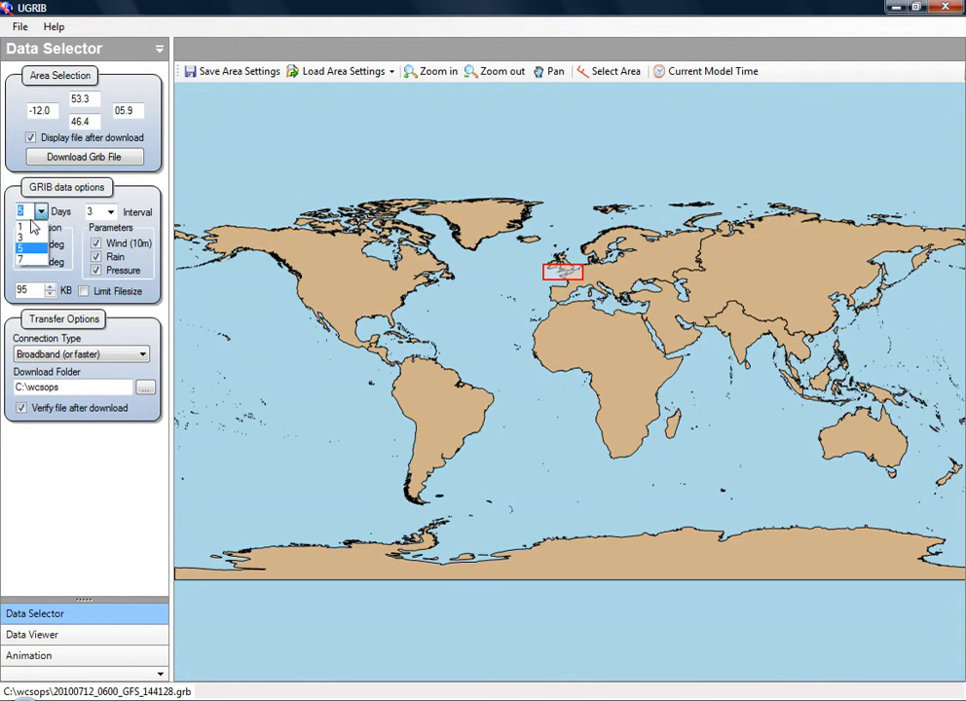
click(32, 226)
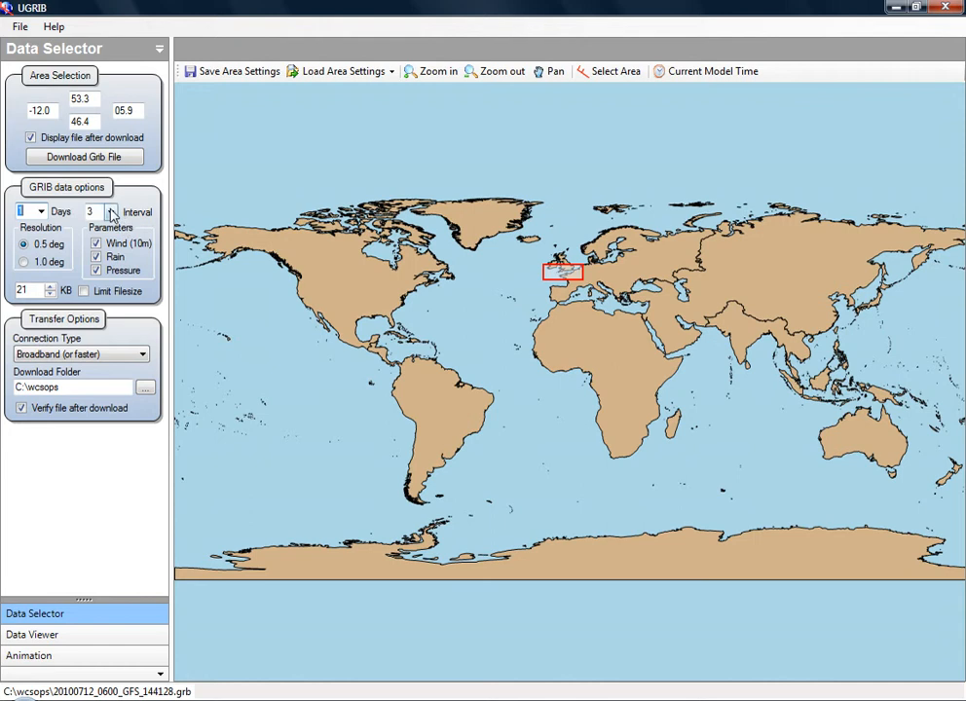
click(112, 215)
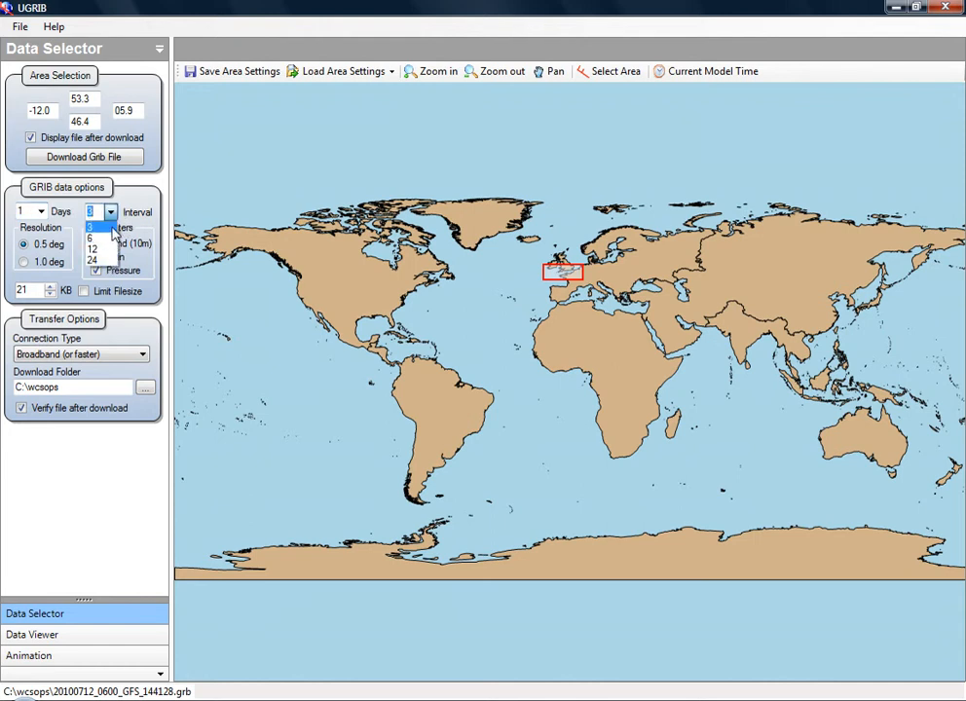
click(111, 228)
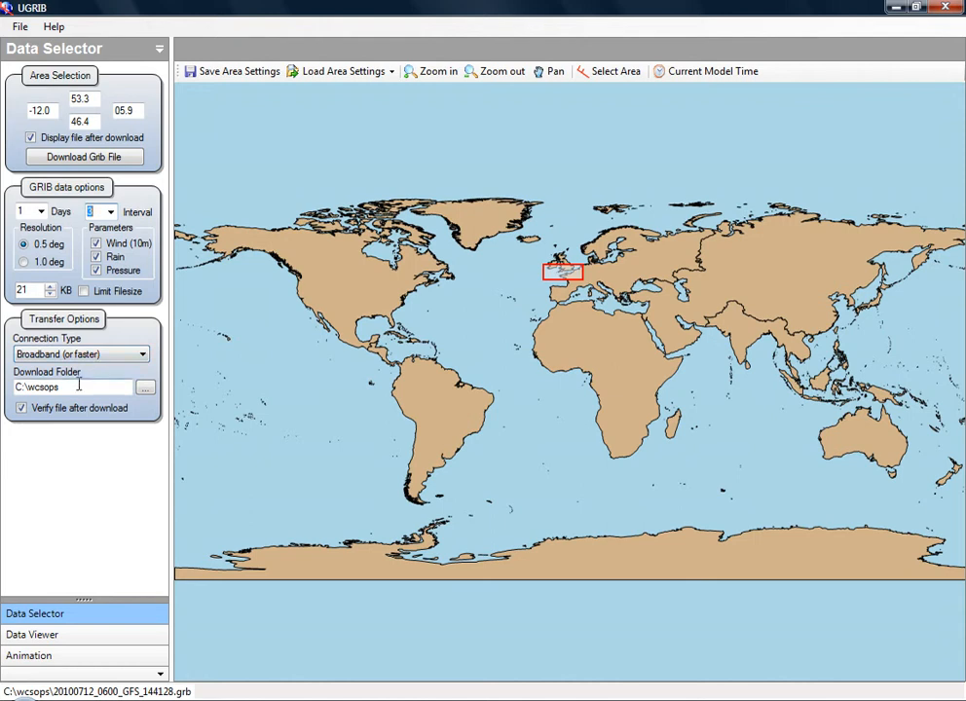
click(91, 161)
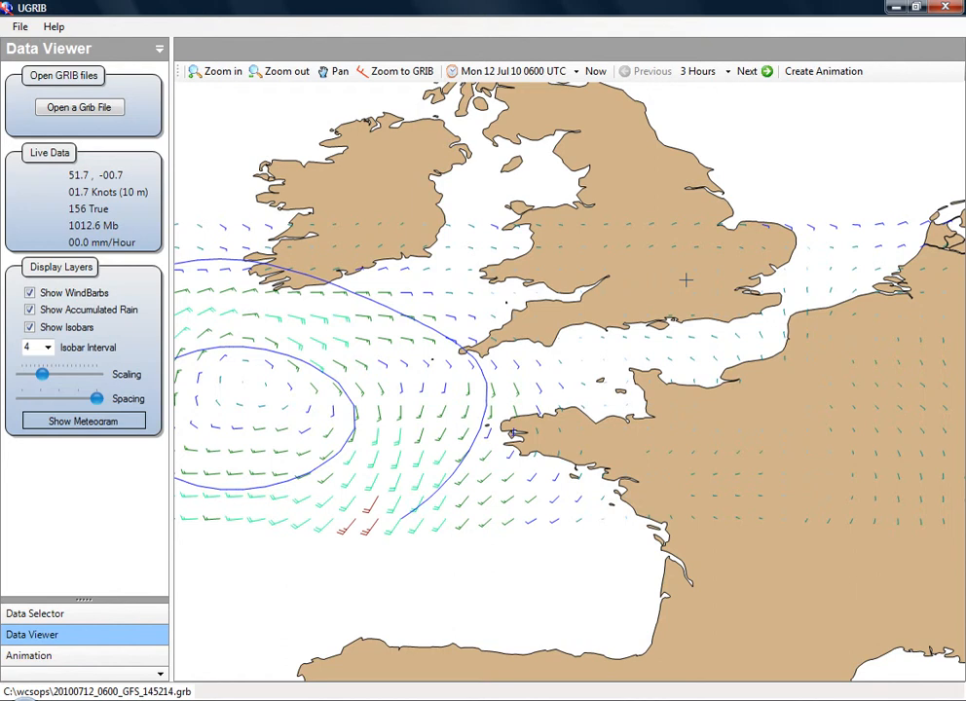
Step: Display the forecast for Mon 12 Jul 1800 and for Tue 13 Jul 0600
click(577, 74)
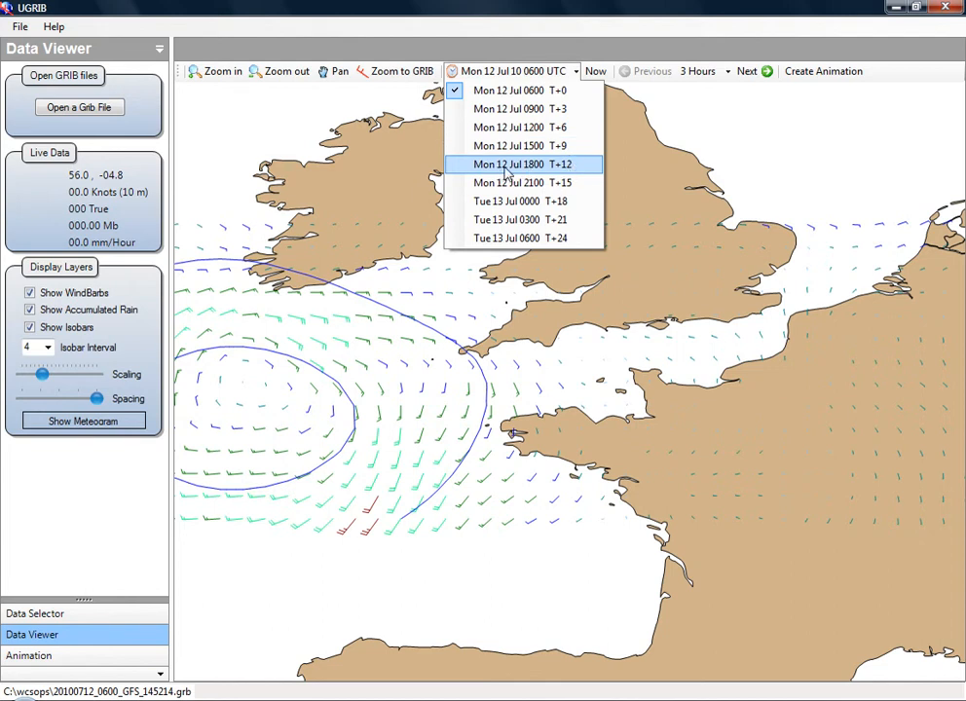
click(565, 173)
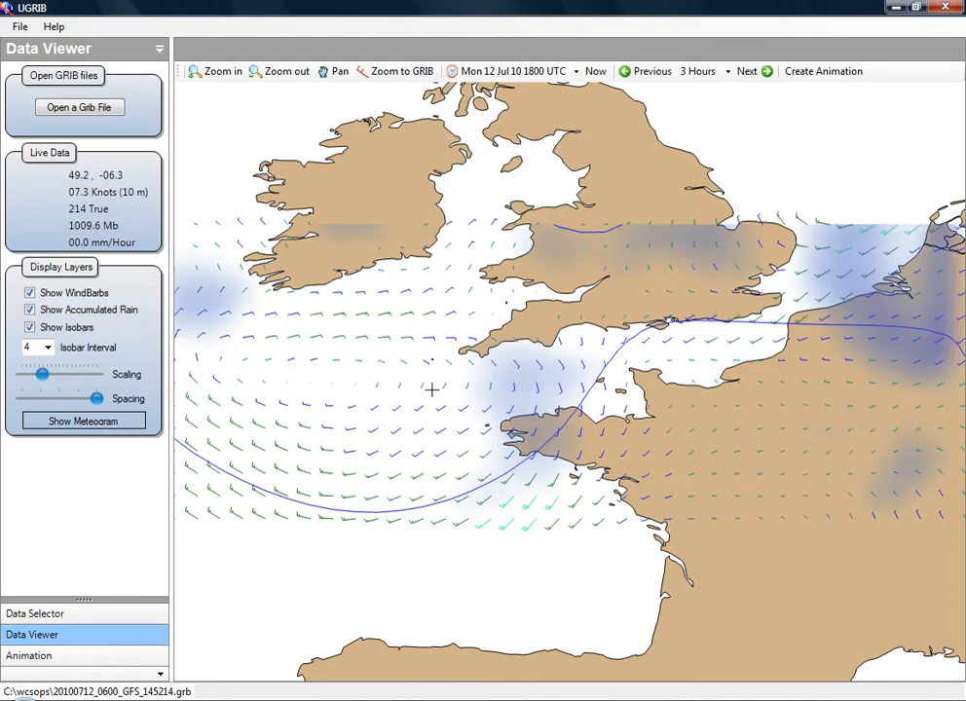
click(576, 73)
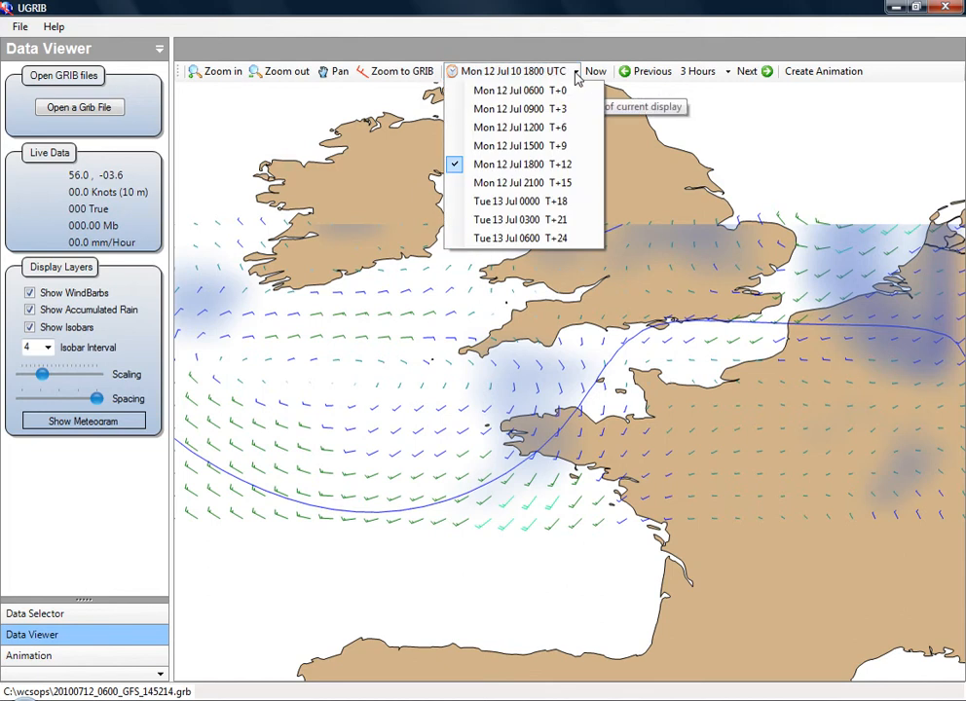
click(560, 242)
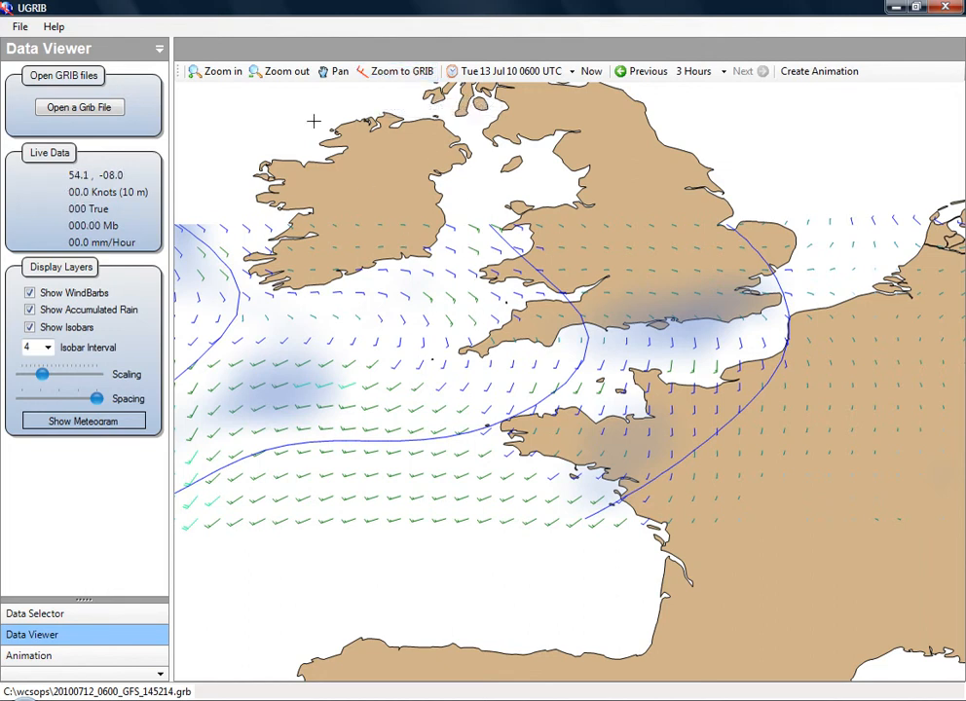
Step: Zoom in on the English Channel and Brittany forecast area, and zoom back out to the wider region
click(223, 75)
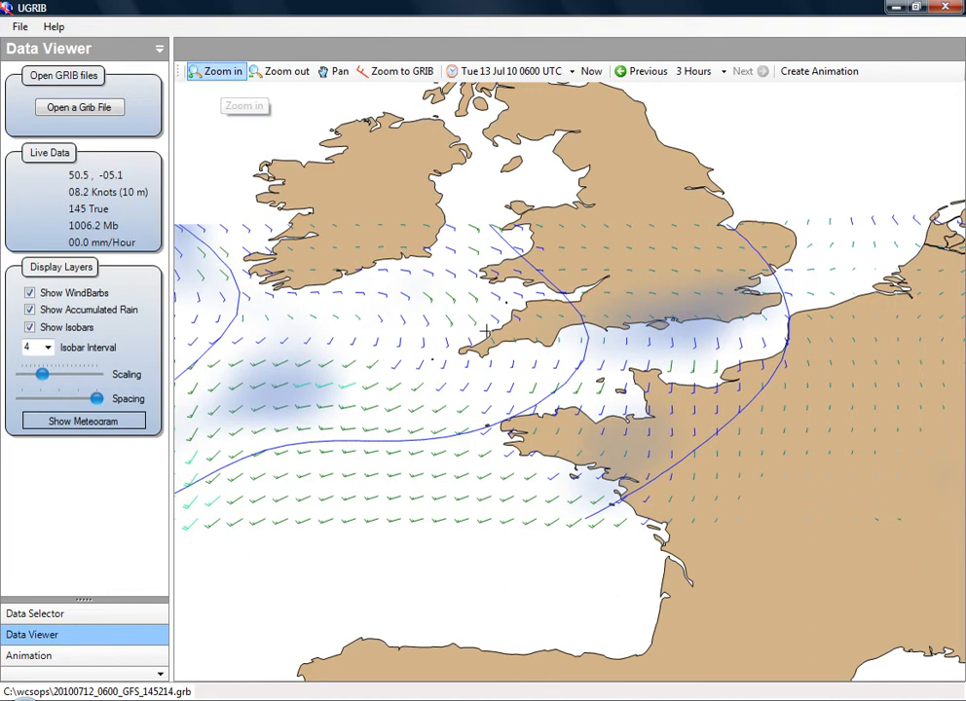
drag(453, 290, 804, 490)
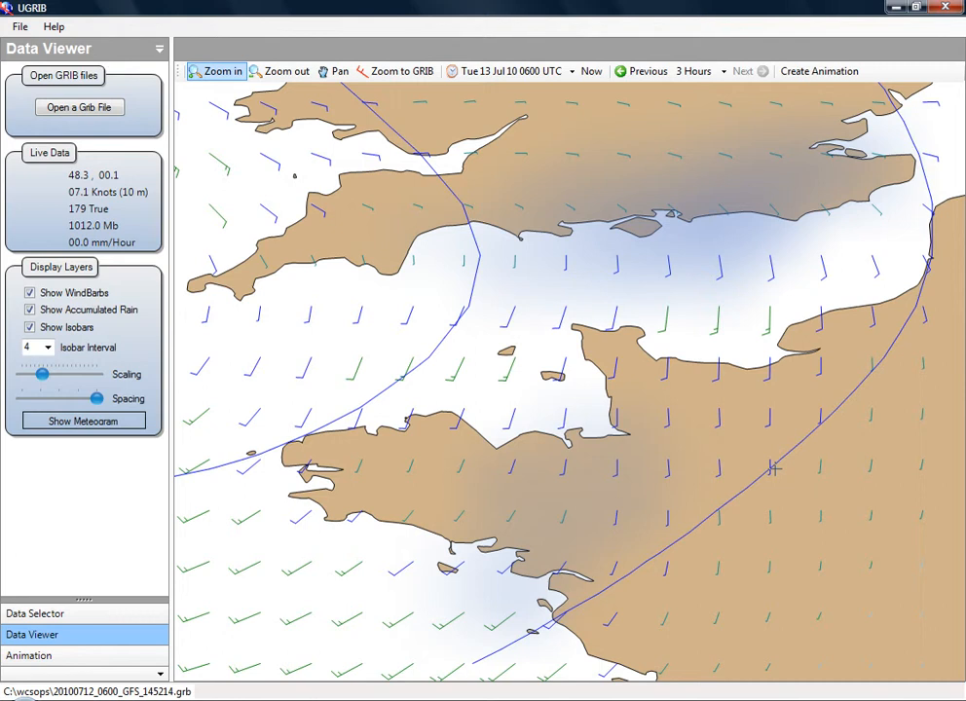
click(275, 76)
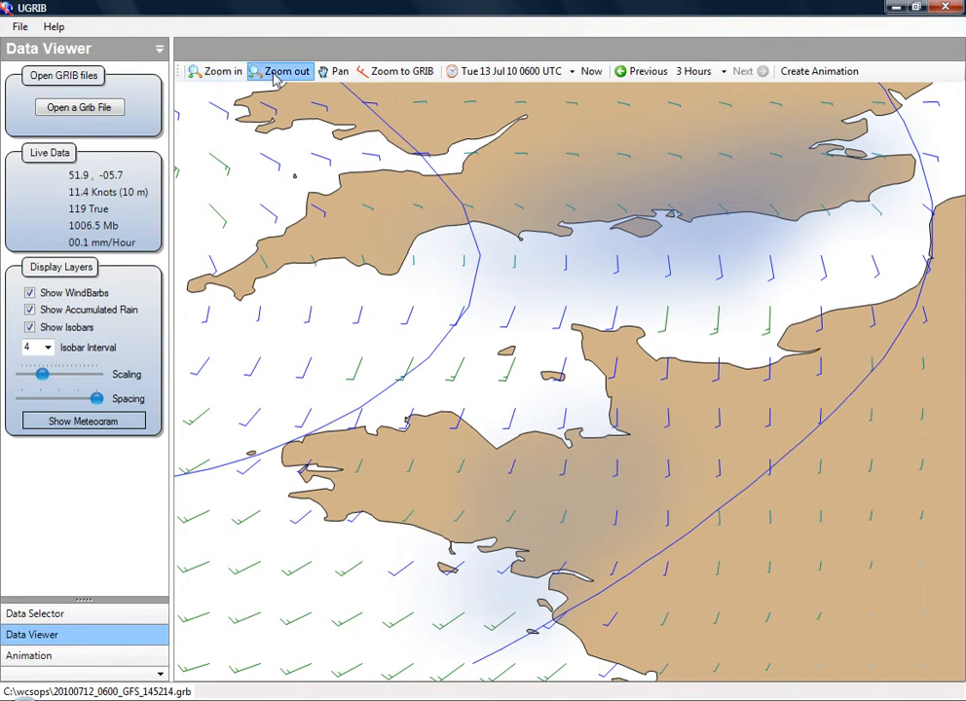
click(275, 78)
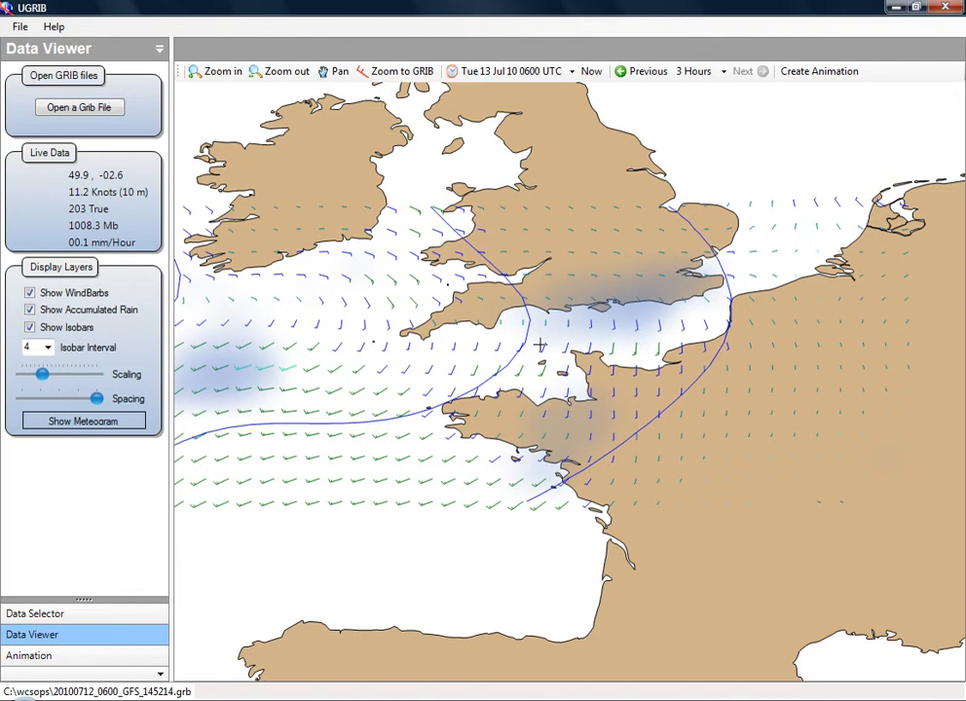
Step: Create an animation of the downloaded forecast and play it at a reduced speed
click(823, 75)
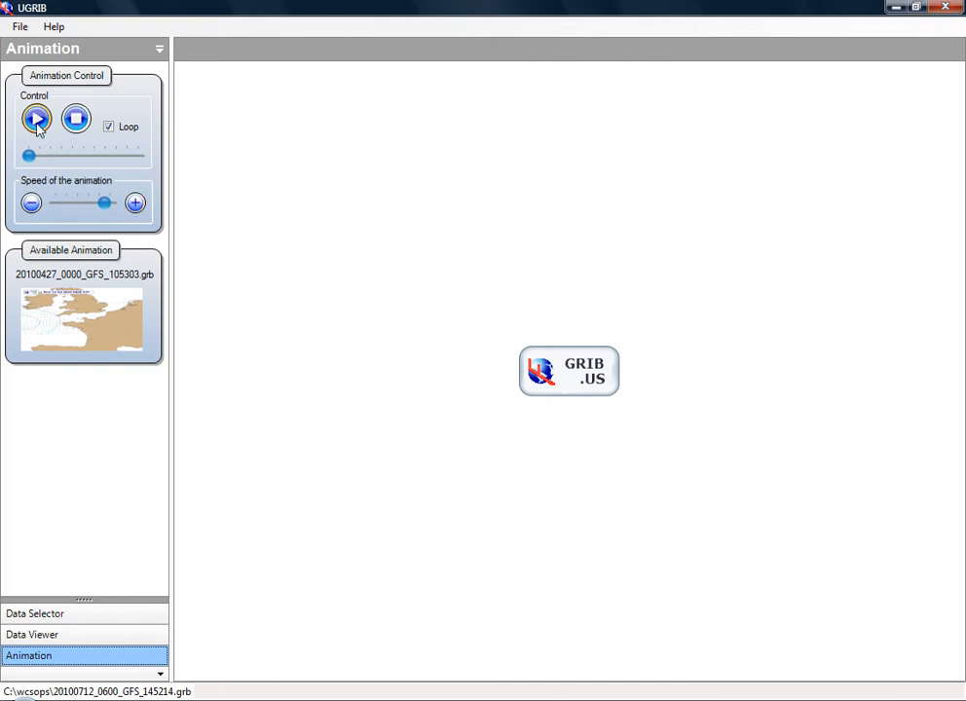
click(12, 33)
click(14, 51)
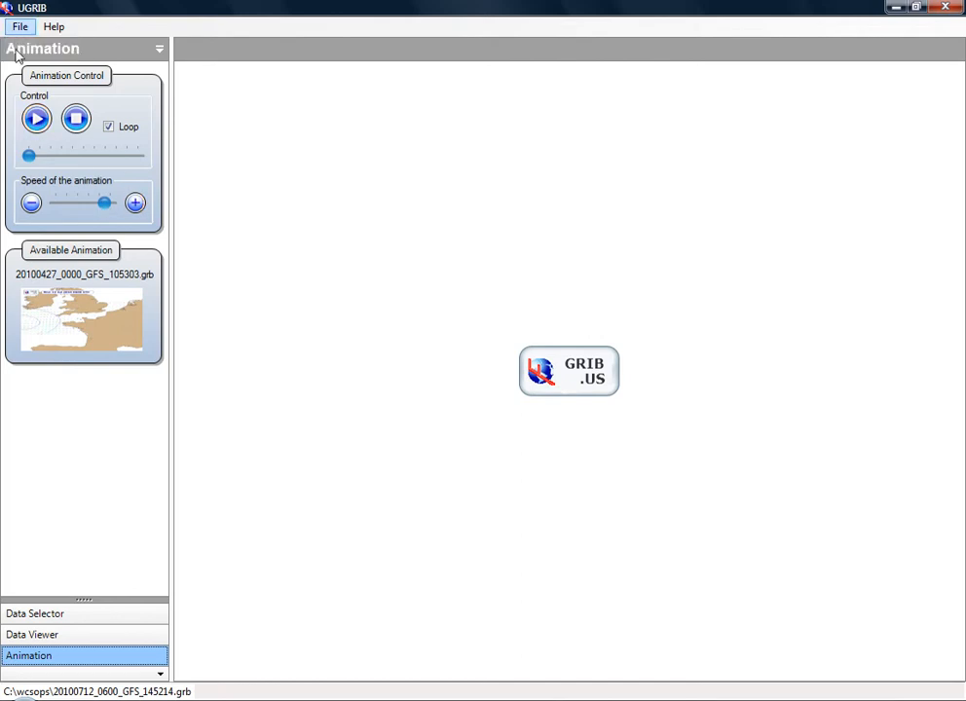
click(35, 120)
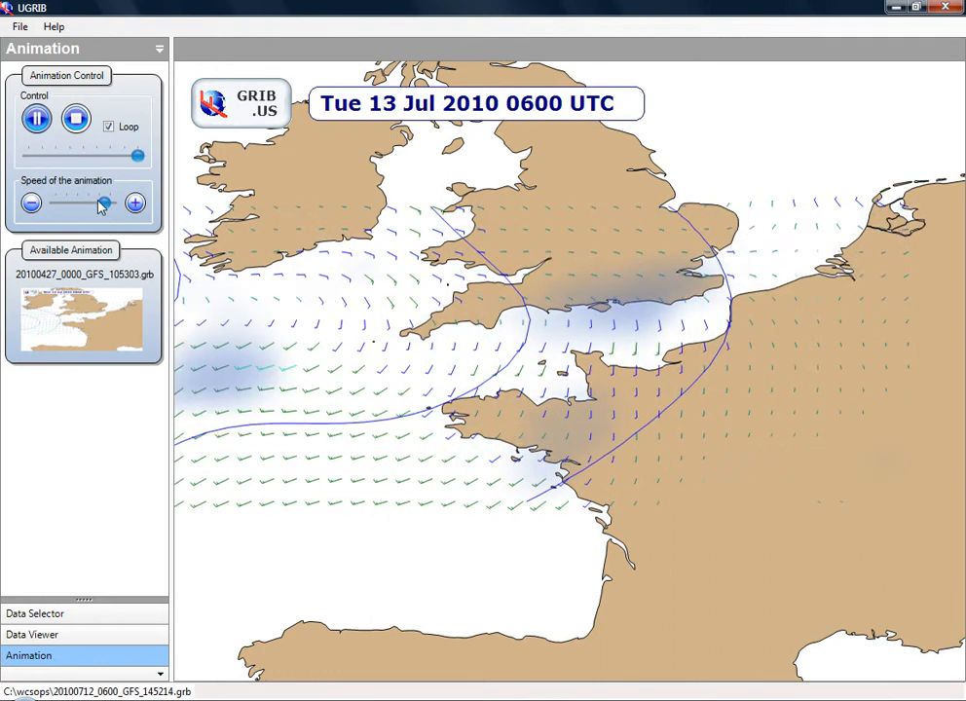
click(32, 204)
click(33, 203)
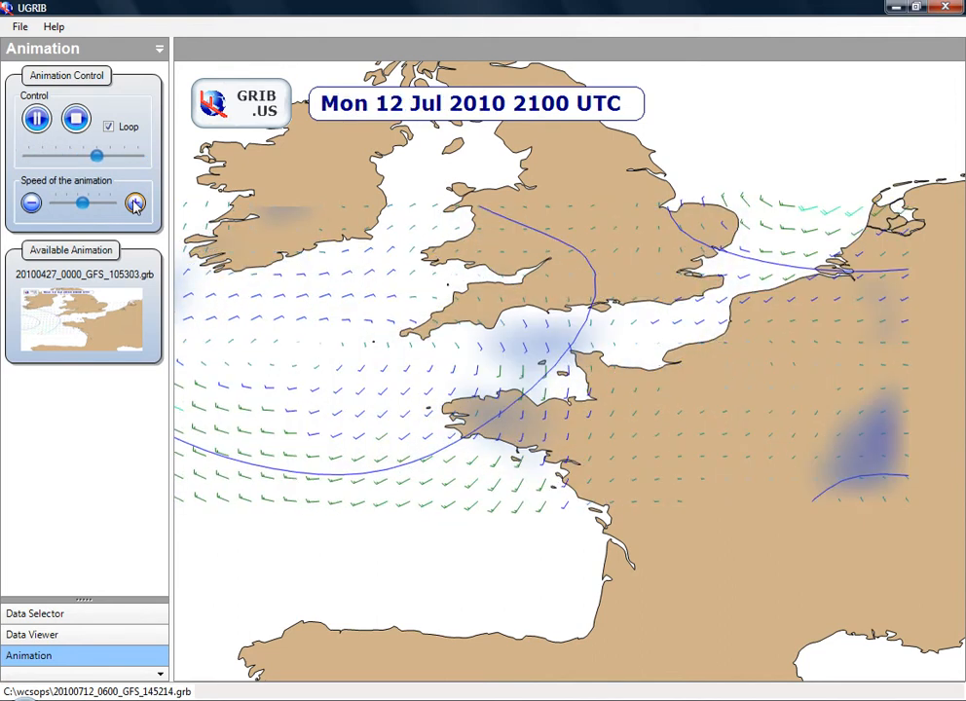
Step: Return to the forecast chart and switch the wind barbs, accumulated rain and isobars layers off and on again, one by one
click(82, 619)
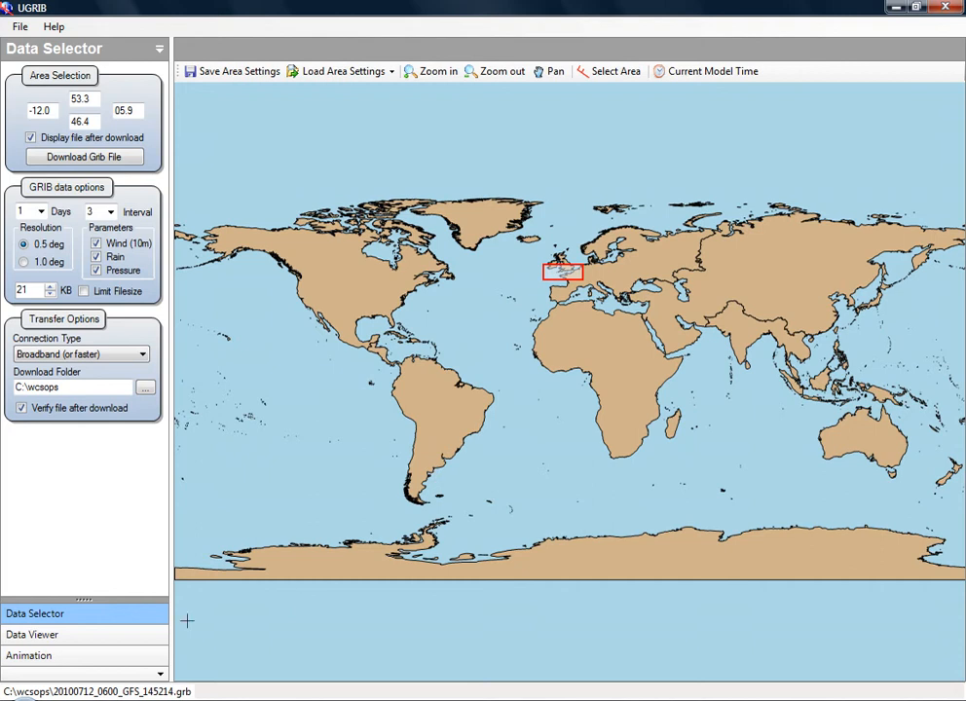
click(98, 635)
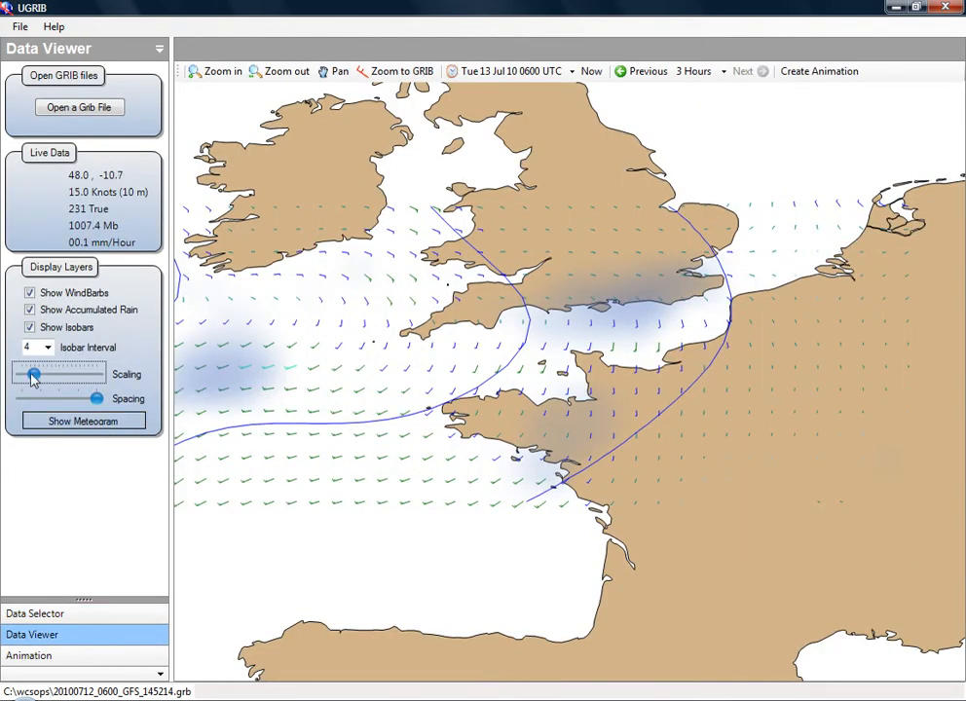
click(31, 293)
click(30, 293)
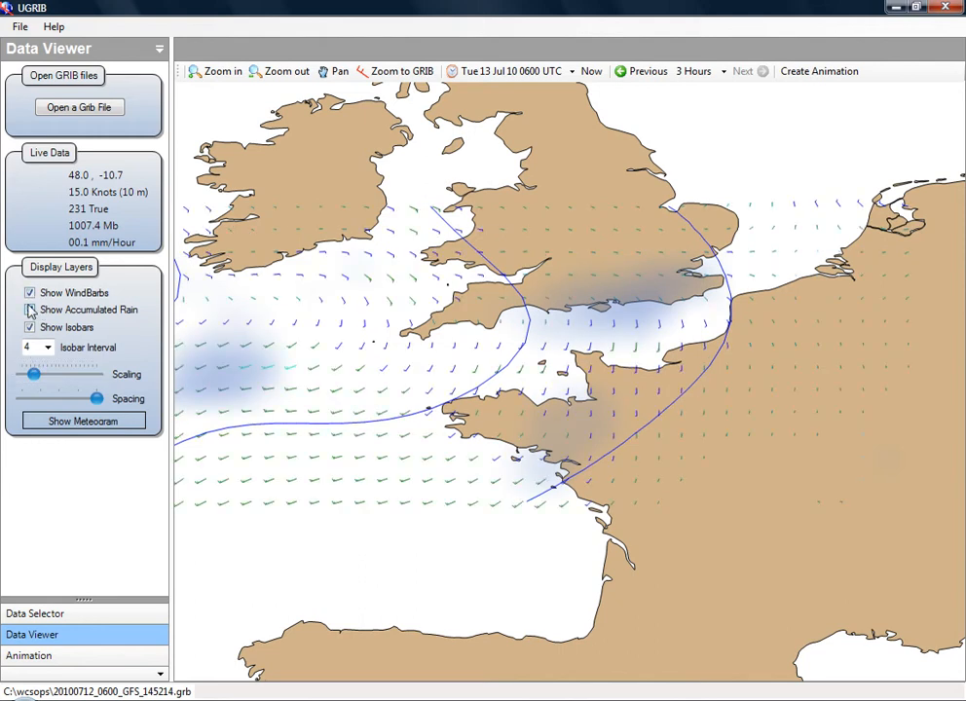
click(30, 310)
click(30, 310)
click(30, 327)
click(30, 327)
Step: Enlarge the wind barbs by increasing their scaling, with the spacing at its maximum setting
drag(34, 376, 54, 377)
mouse_move(98, 405)
mouse_down()
mouse_move(43, 407)
mouse_move(110, 409)
mouse_up()
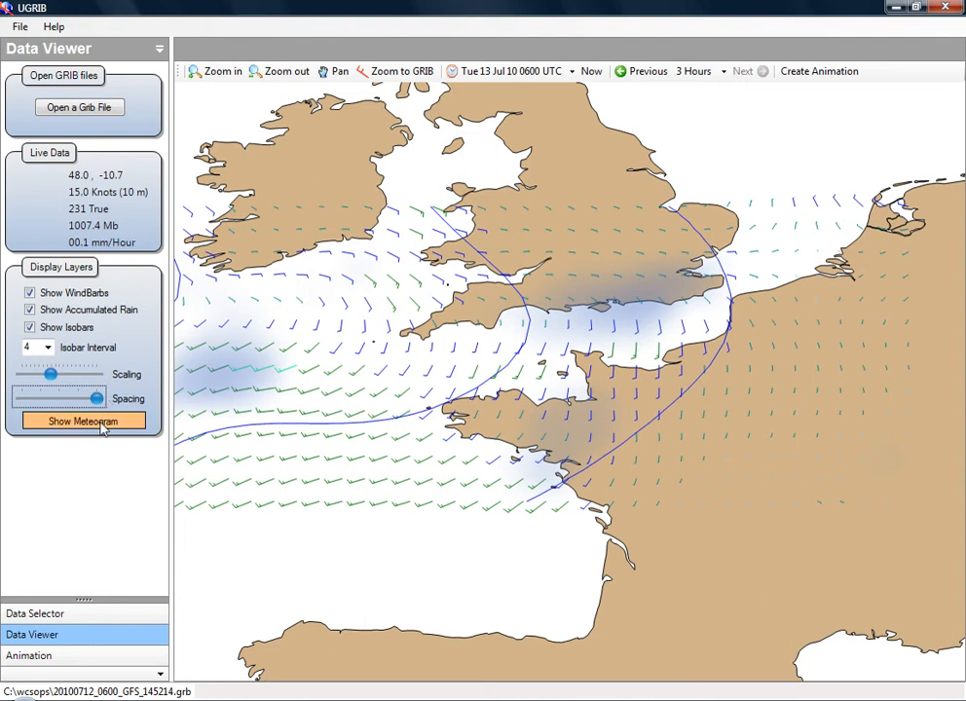
Step: Show the meteogram for a point in the eastern English Channel and for another in the sea southeast of Ireland
click(102, 426)
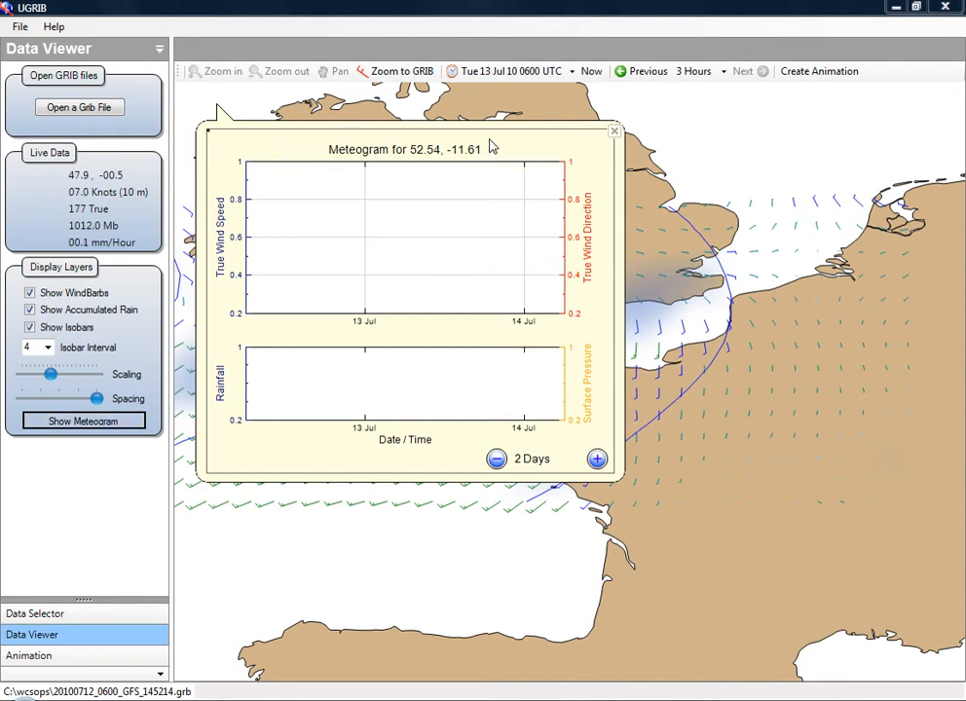
click(644, 330)
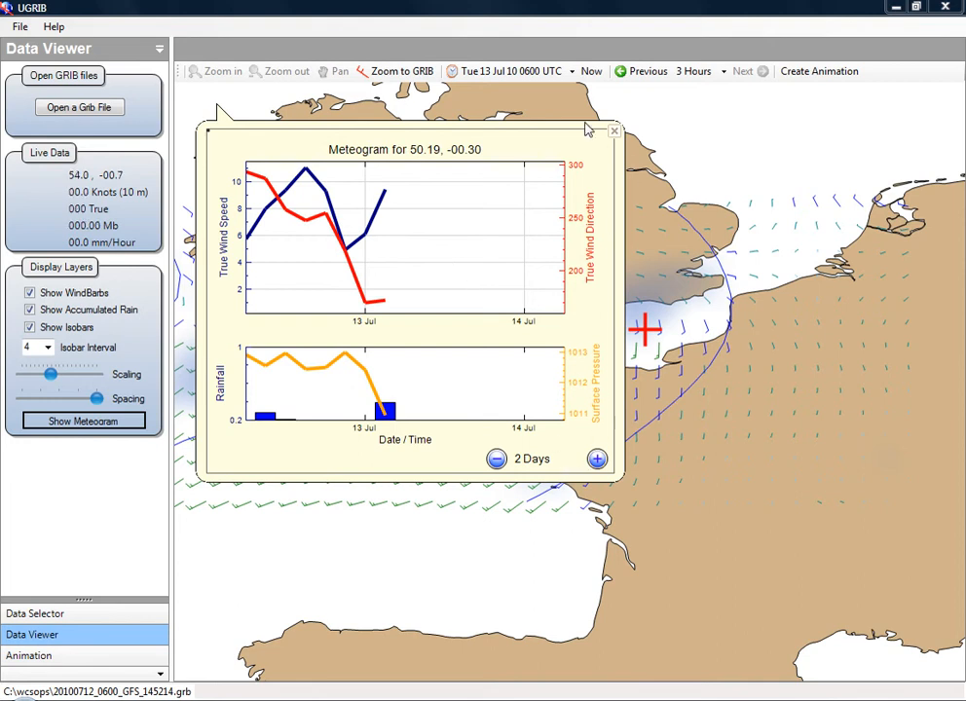
drag(224, 107, 367, 306)
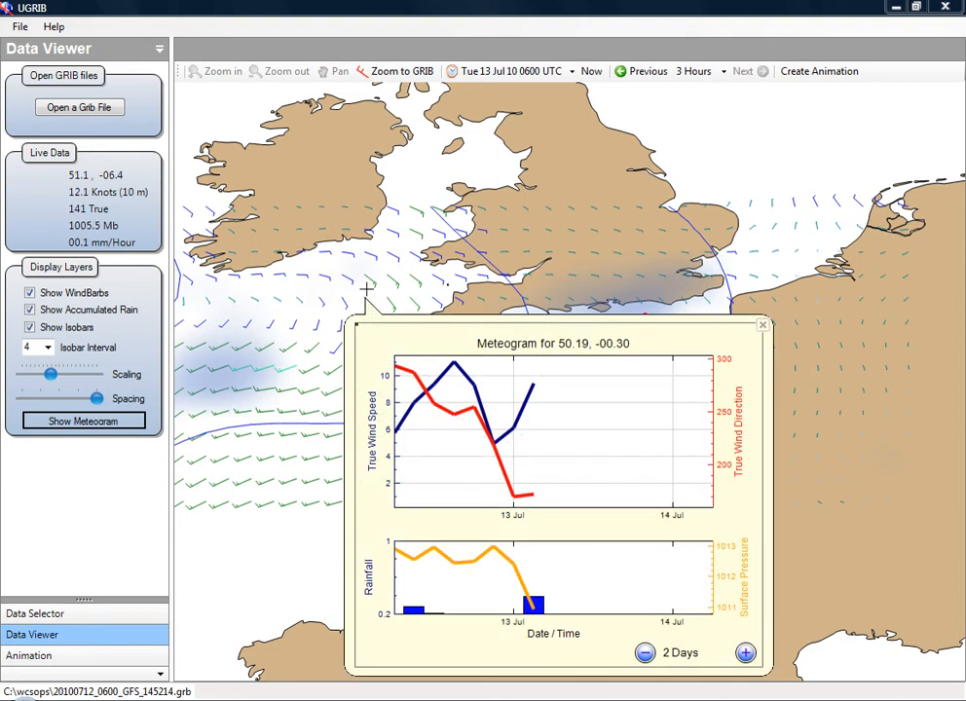
click(366, 294)
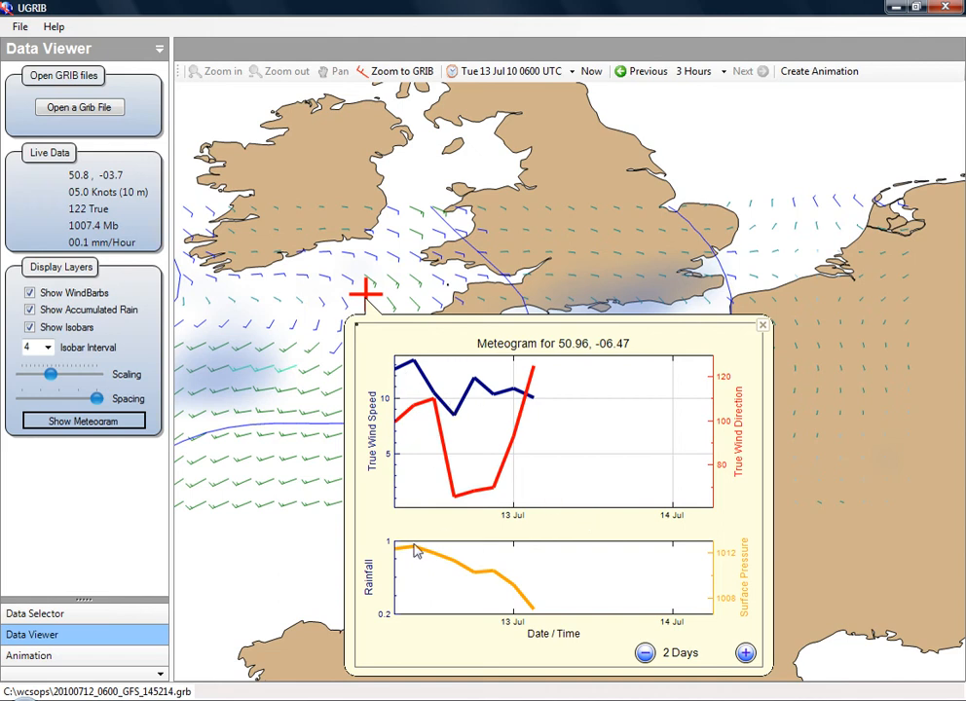
Step: Return to the world map for selecting the forecast area and download options
click(78, 617)
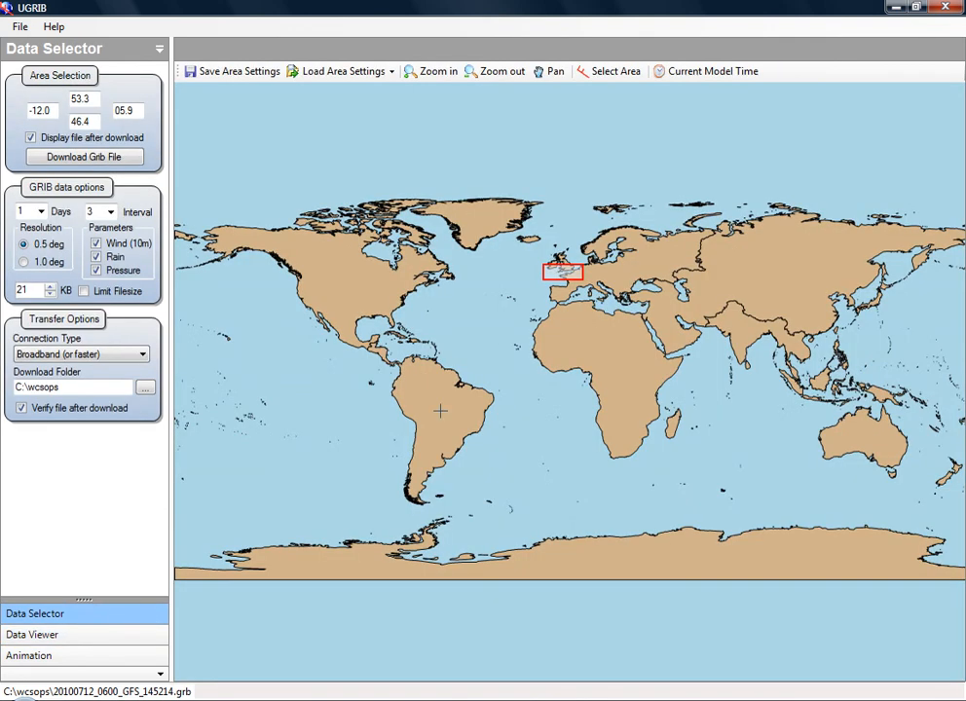